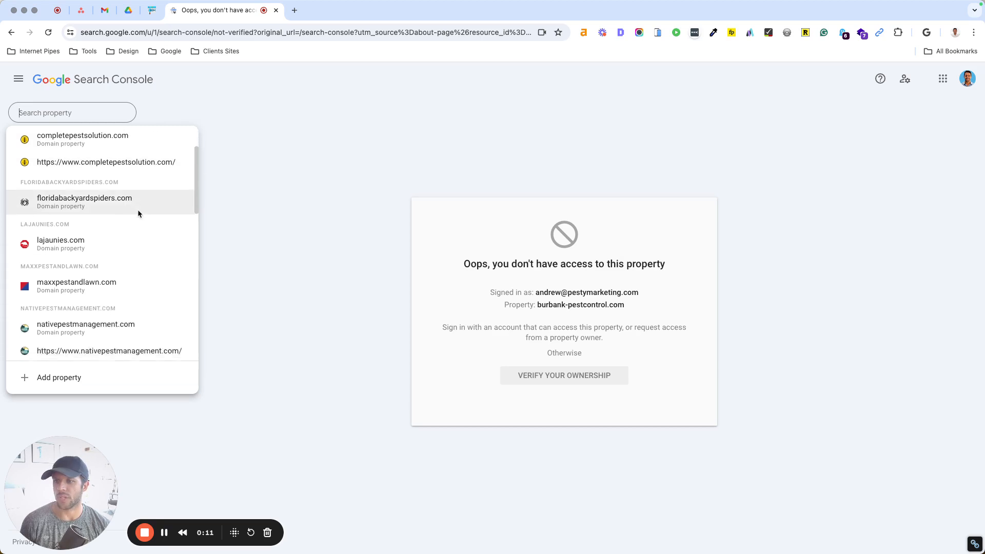
scroll(138, 213, "down", 4)
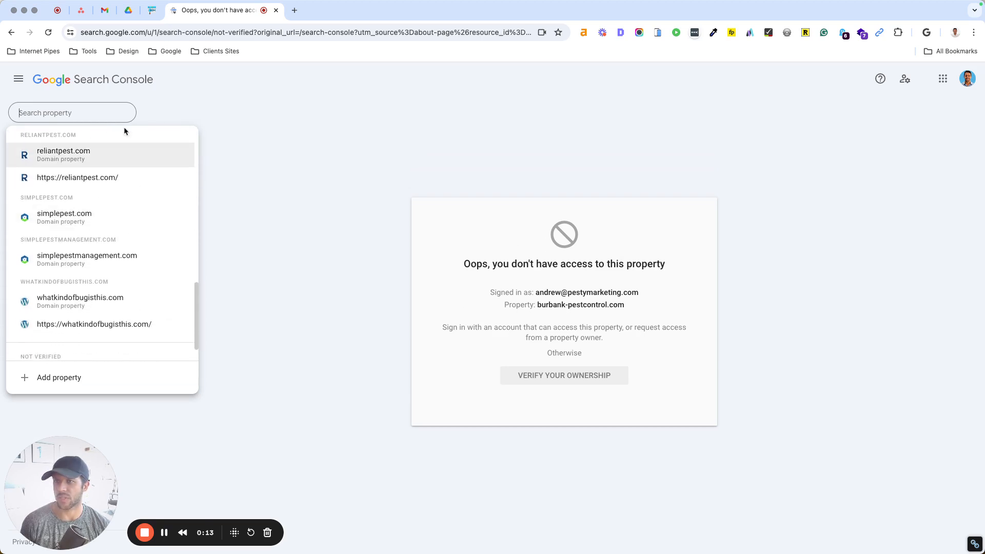
left_click(284, 181)
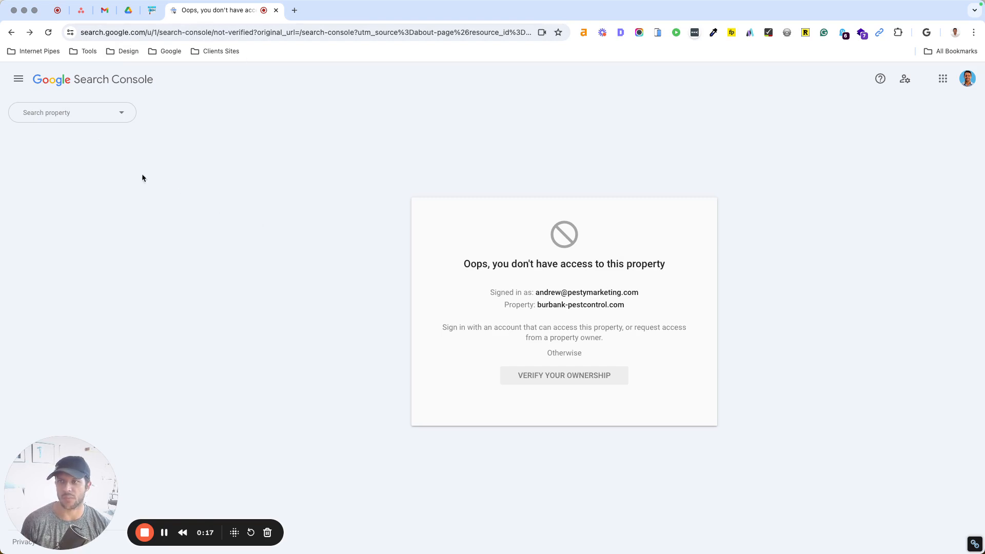
left_click(94, 115)
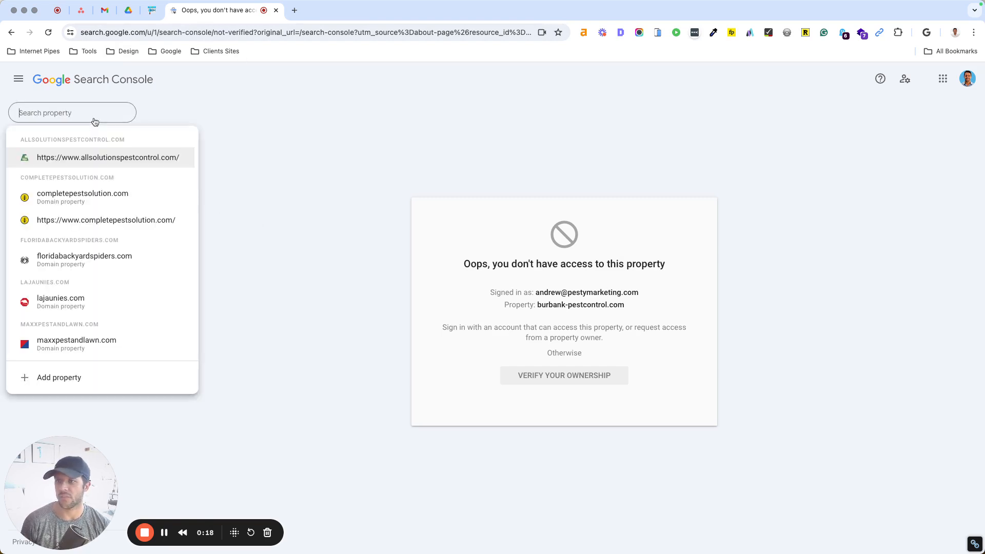
left_click(110, 153)
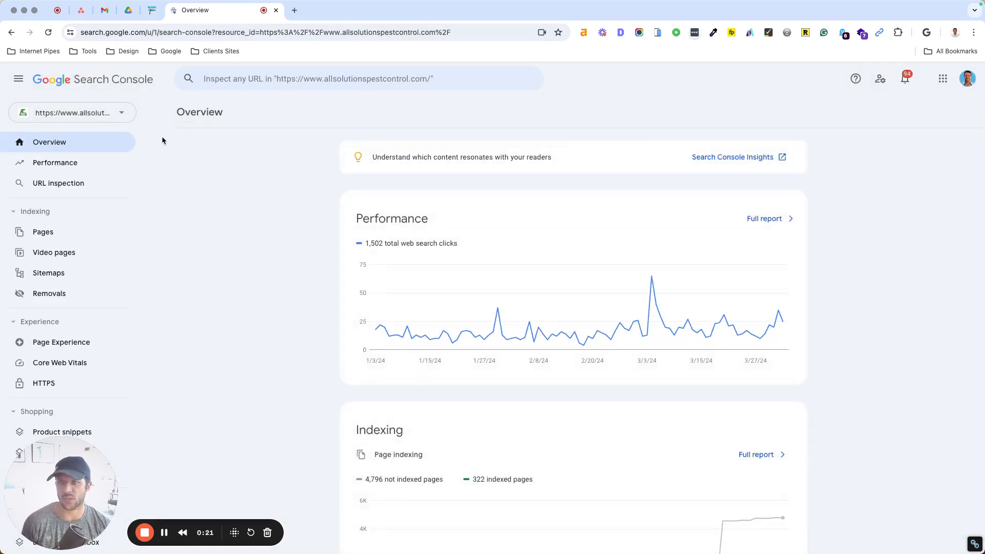
left_click(130, 120)
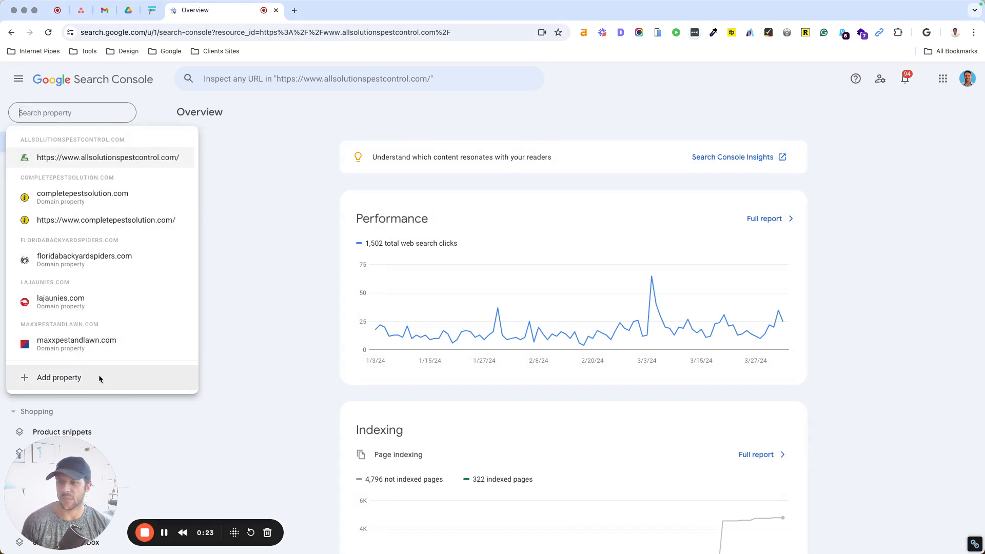
left_click(67, 381)
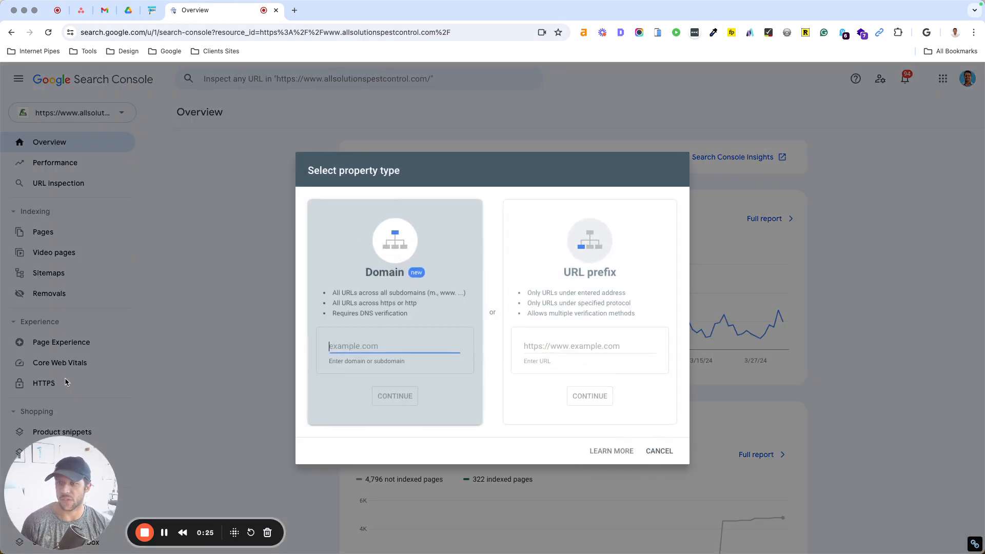
type("w")
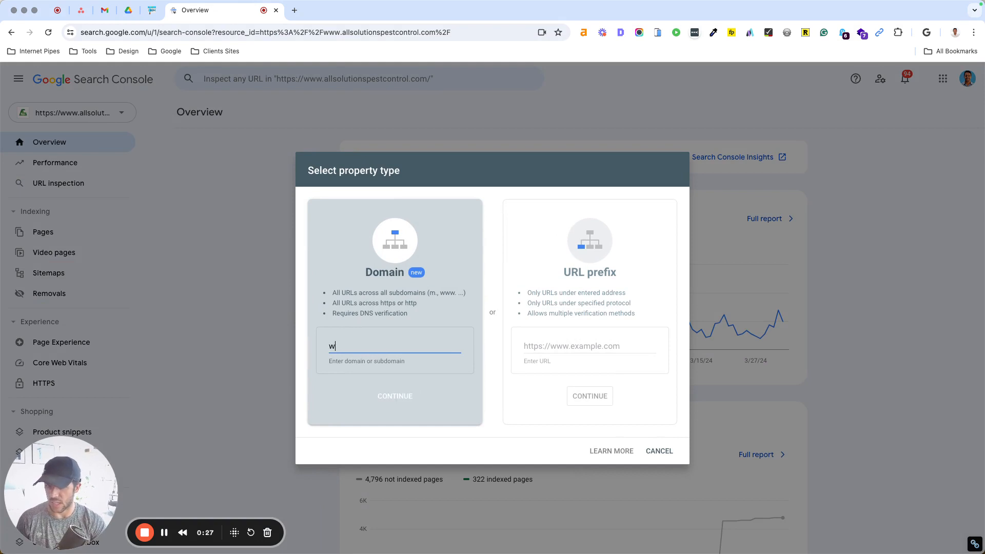
type("ww.proudlype")
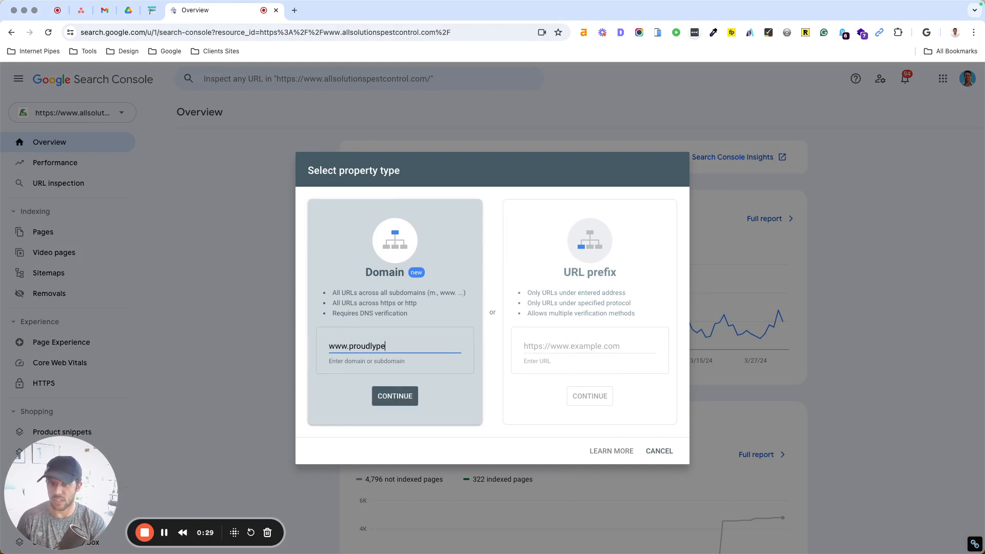
type("stcontrol")
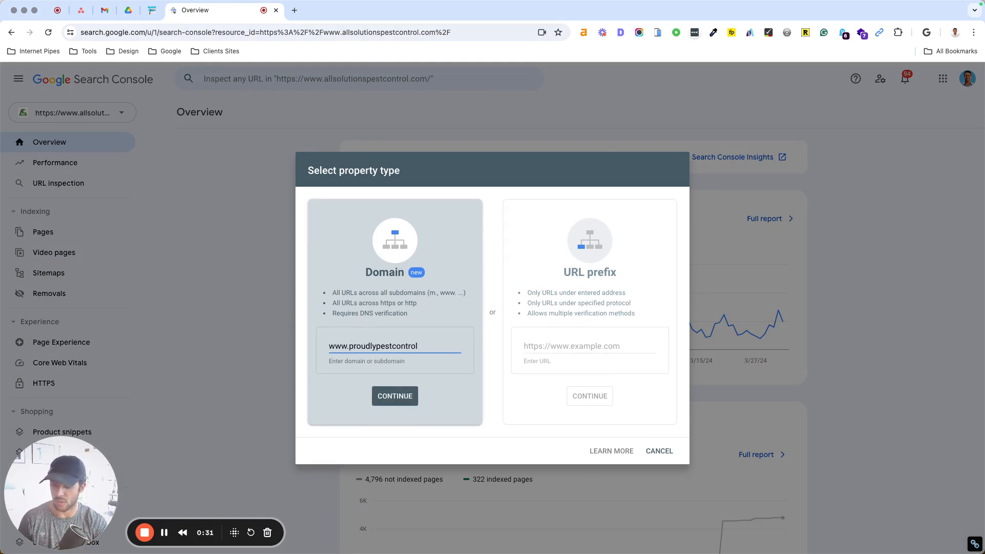
type(".com")
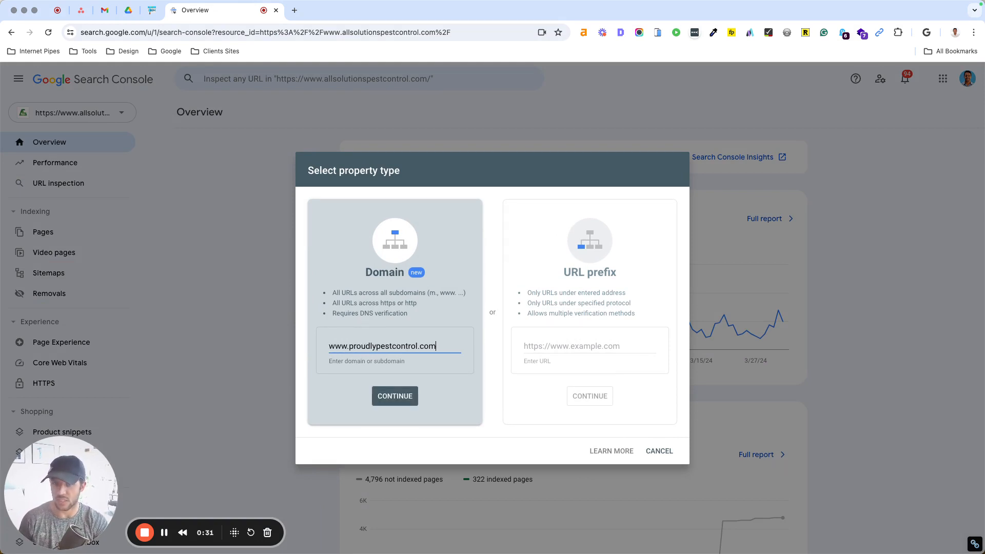
left_click(378, 396)
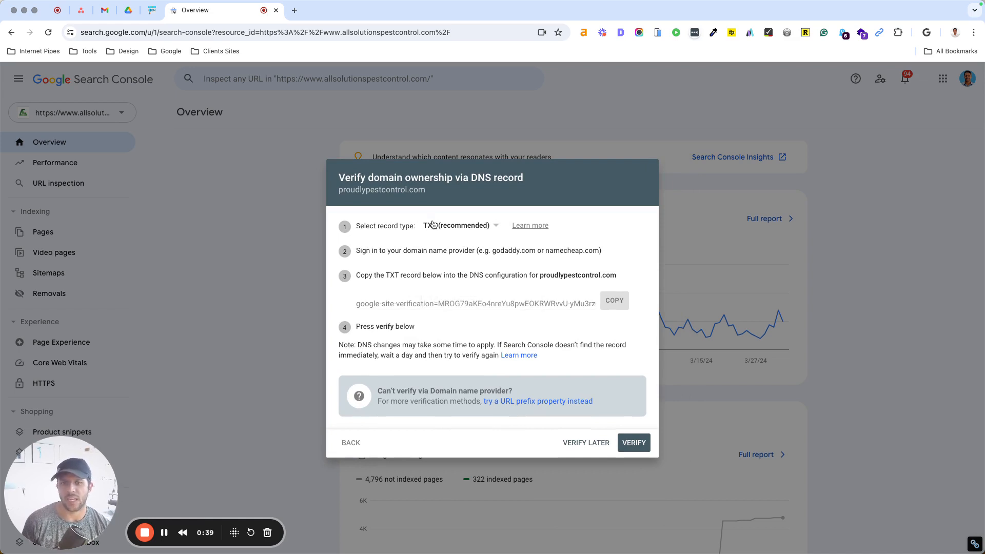
Review the DNS record type choices, keep TXT (recommended), and copy the TXT verification record
left_click(471, 229)
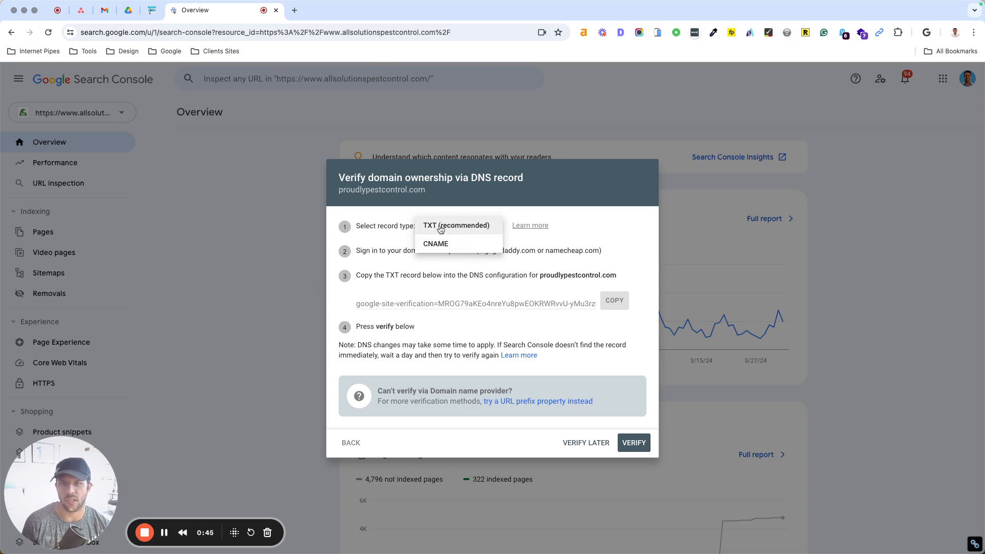
left_click(592, 234)
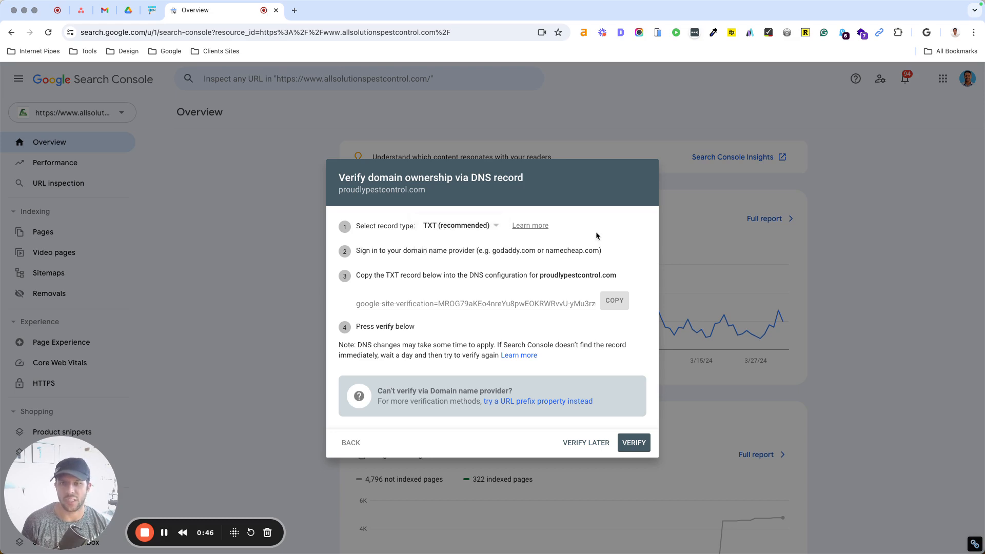
left_click(607, 304)
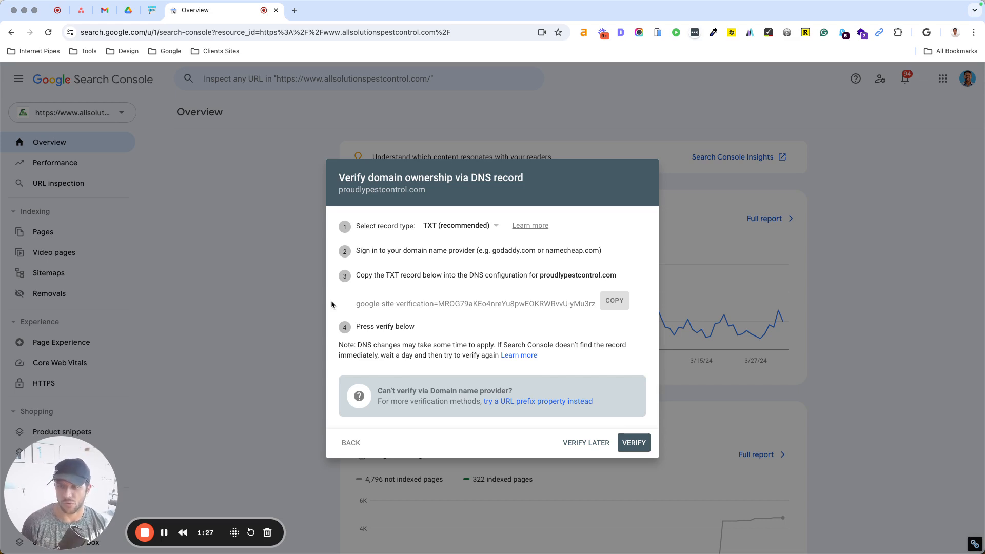
Switch to Namecheap and open the management page for proudlypestcontrol.com from the domain list
left_click(164, 533)
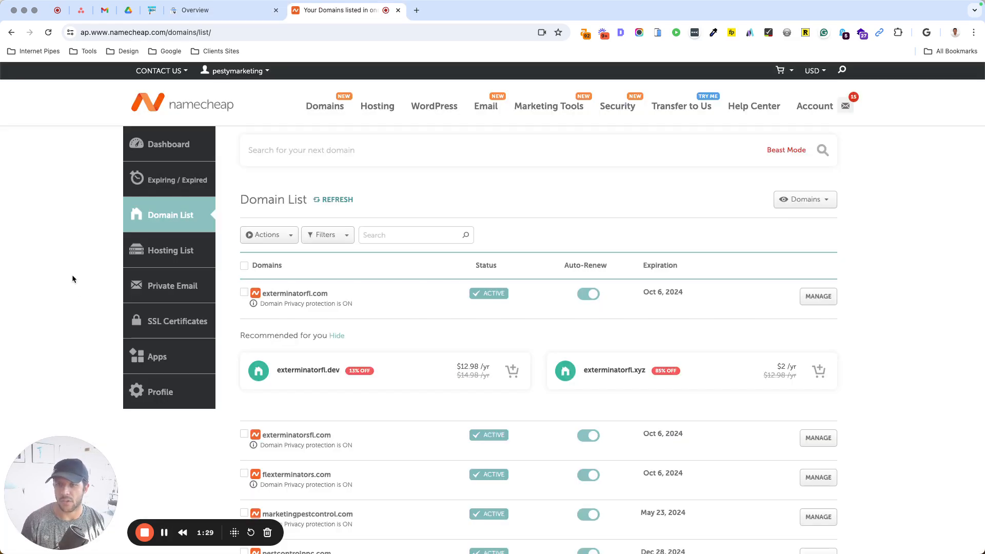
scroll(77, 255, "down", 4)
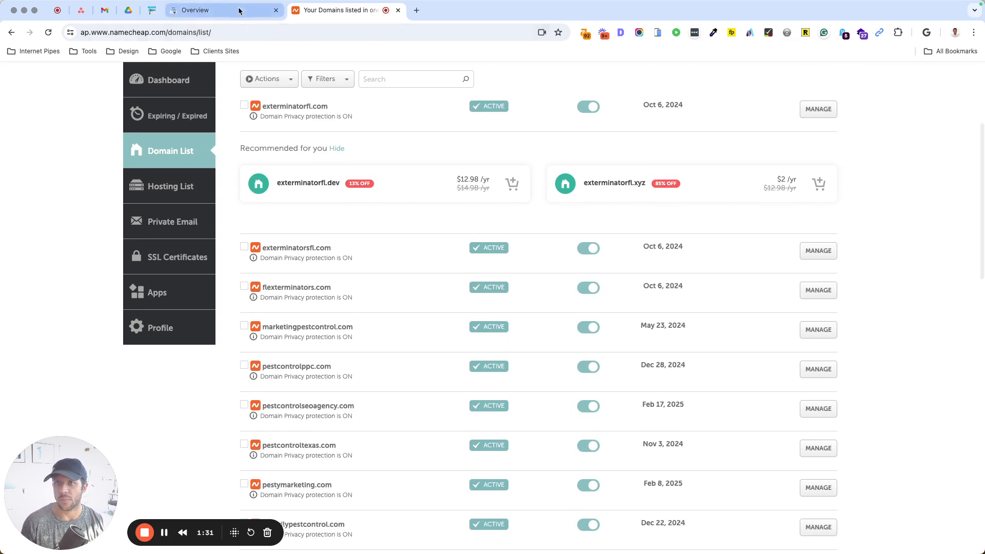
left_click(239, 11)
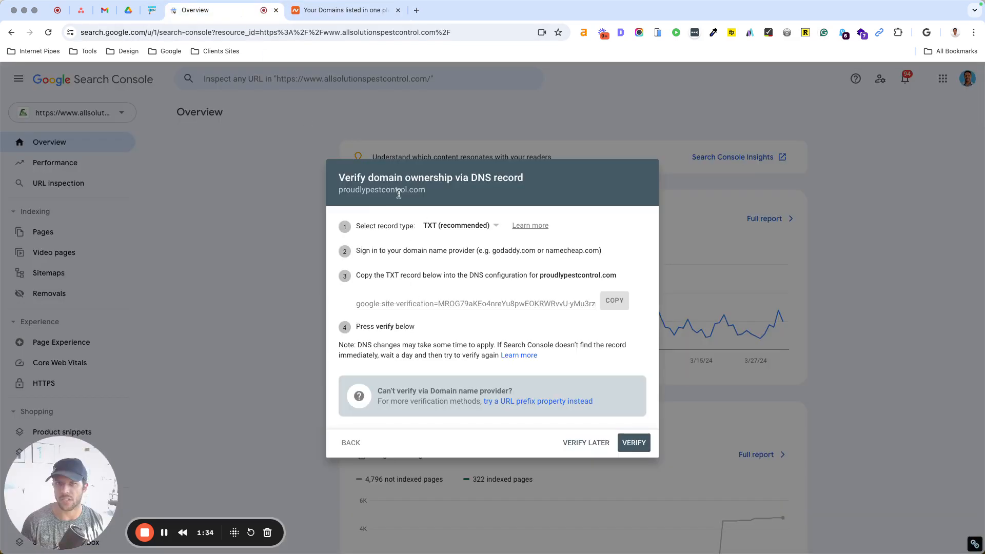
left_click(334, 11)
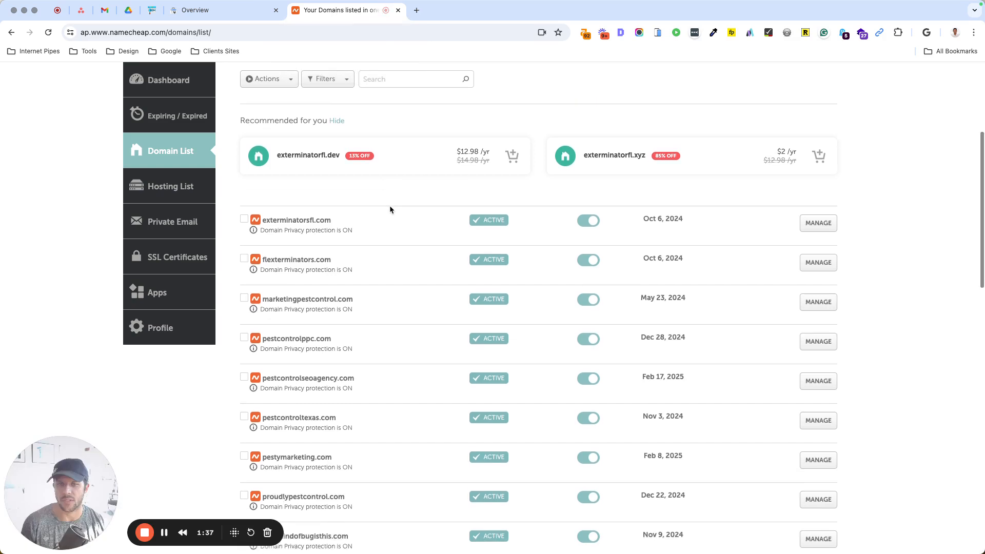
scroll(390, 209, "down", 3)
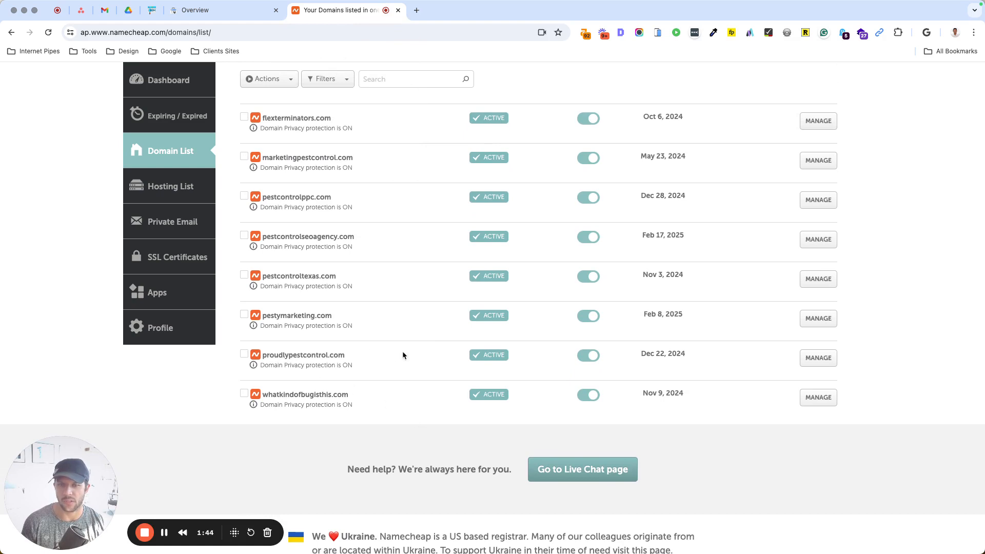
left_click(818, 364)
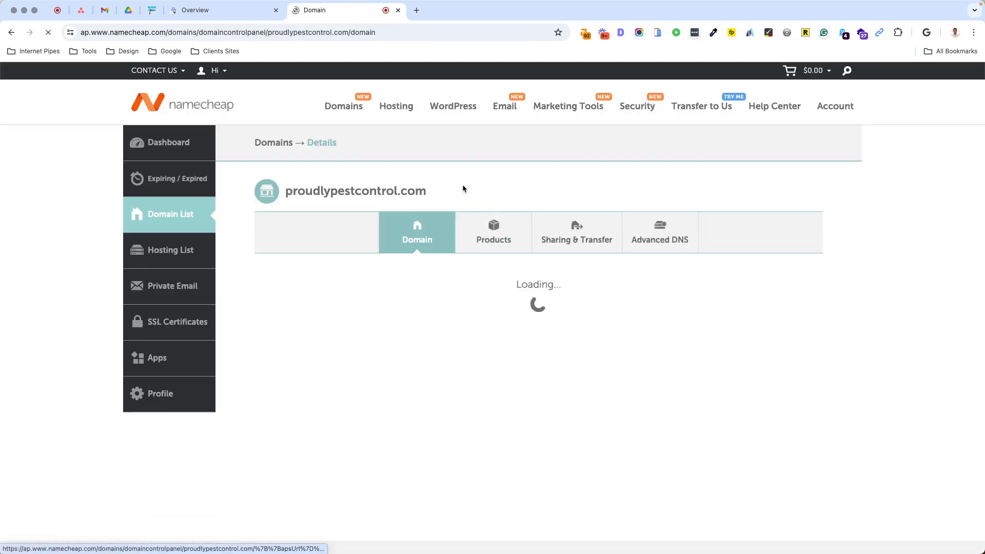
Check the Advanced DNS section and the nameserver settings of proudlypestcontrol.com to find where its DNS is managed
scroll(462, 189, "down", 1)
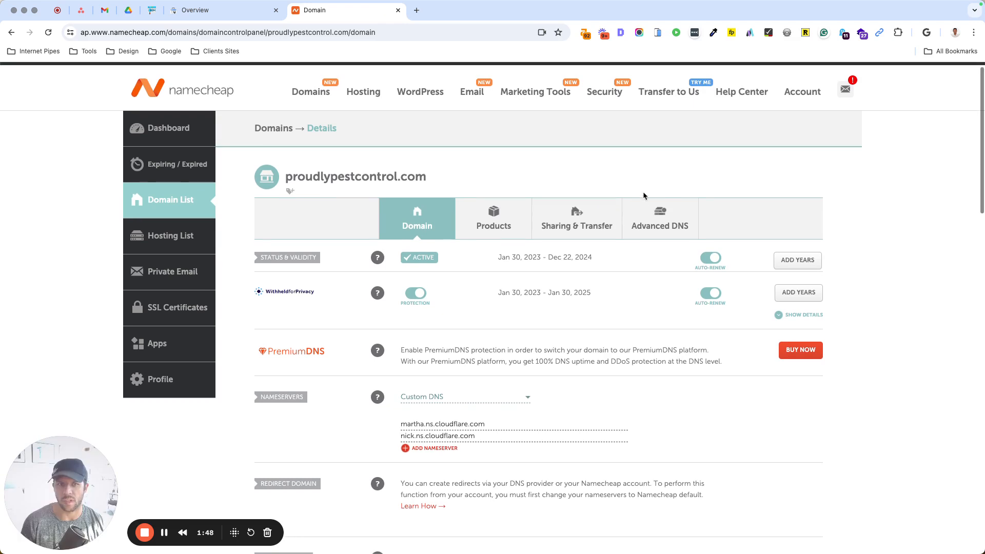
left_click(663, 223)
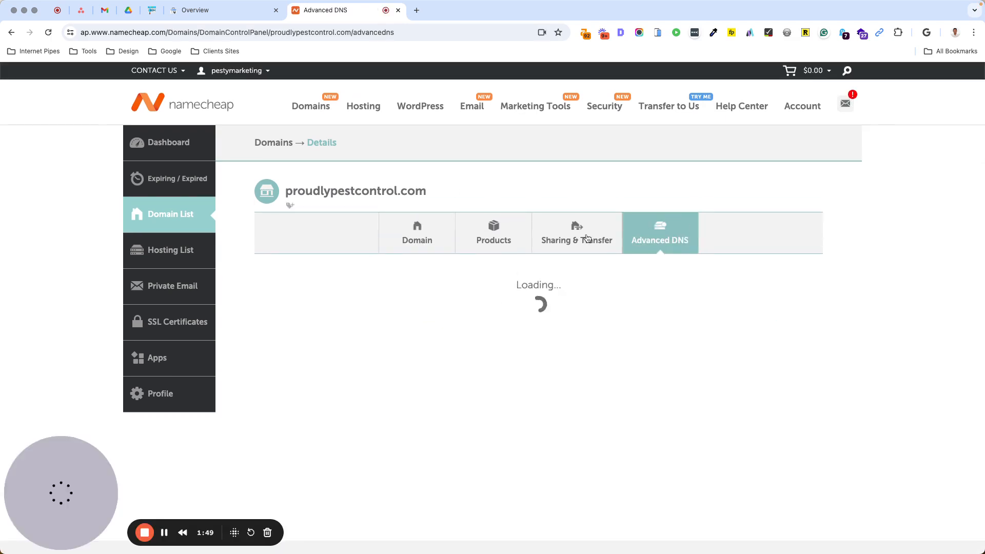
scroll(334, 263, "down", 3)
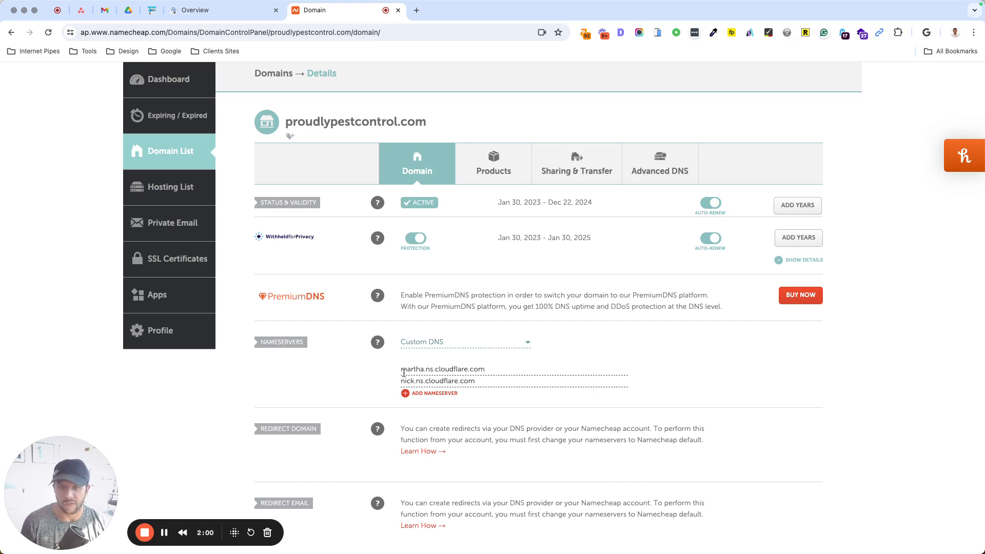
scroll(403, 372, "down", 1)
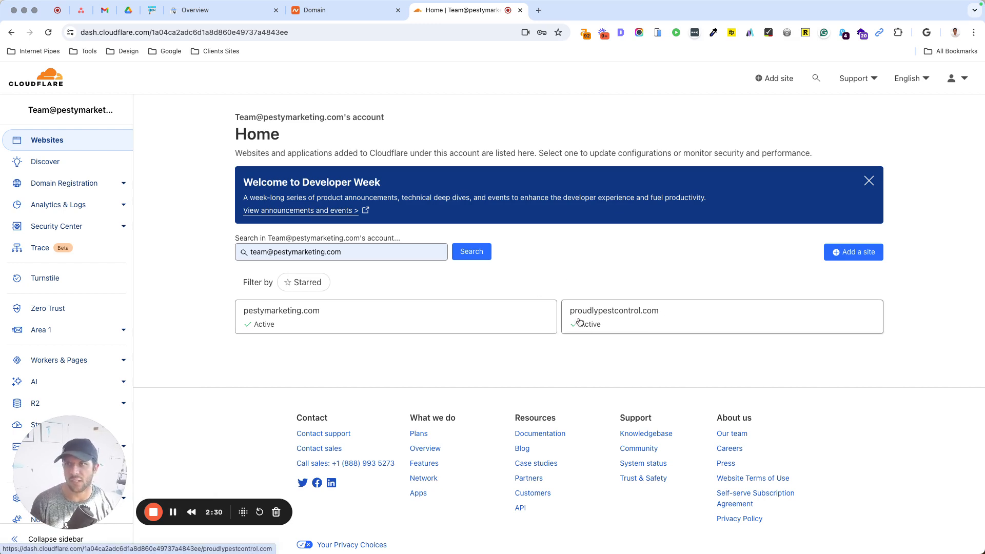
Open the DNS records of proudlypestcontrol.com in Cloudflare
left_click(603, 314)
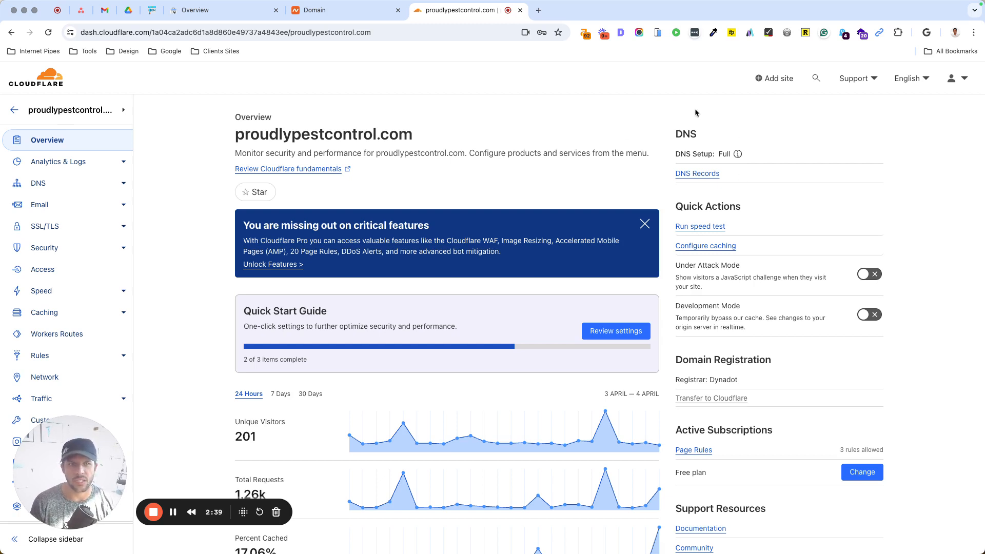
left_click(682, 174)
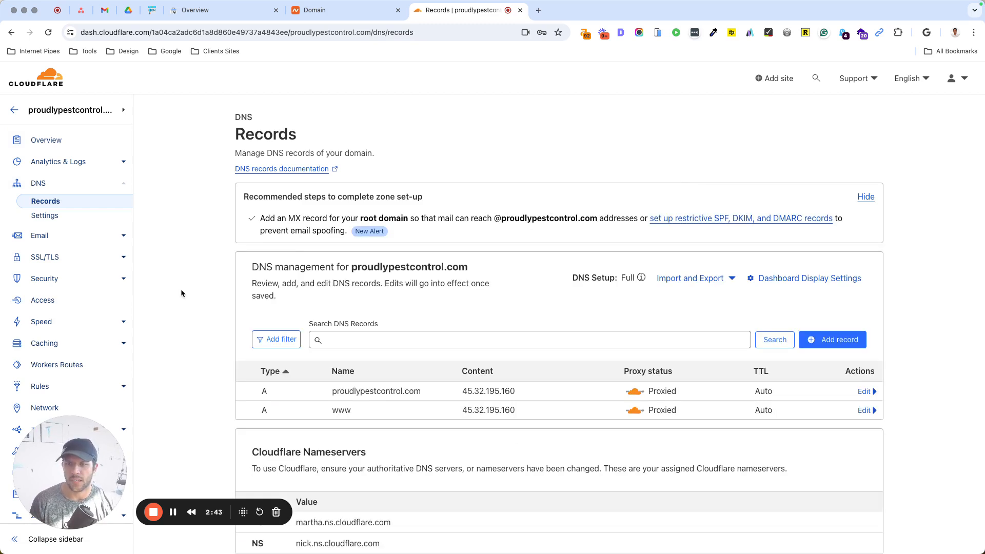
scroll(179, 294, "down", 4)
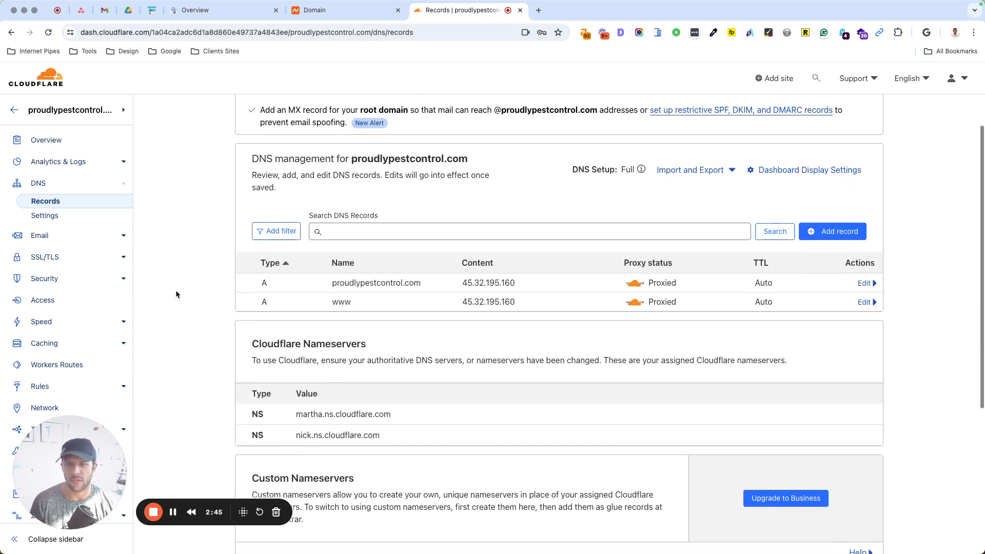
Start a new DNS record in Cloudflare, and copy the TXT verification record for it from Google Search Console
left_click(811, 229)
left_click(225, 10)
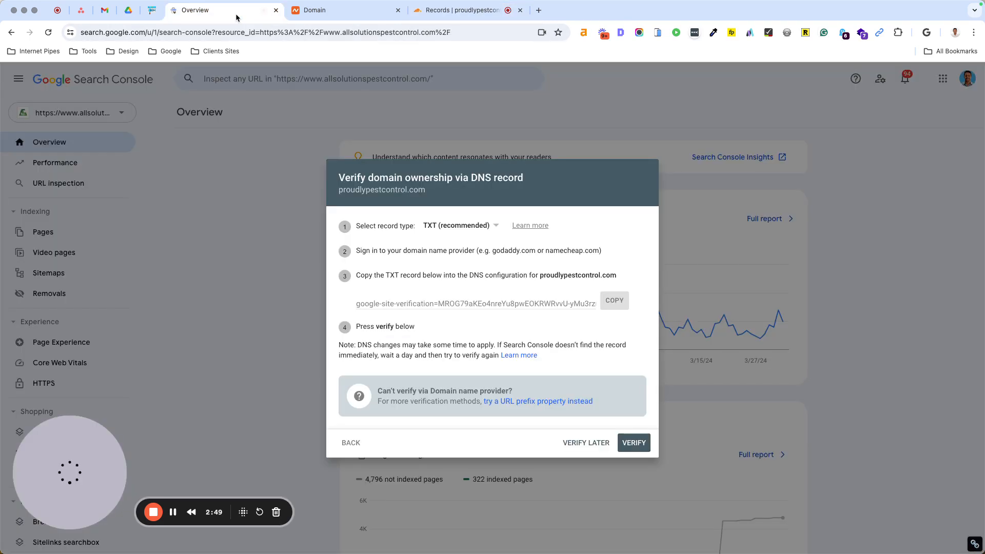
left_click(612, 307)
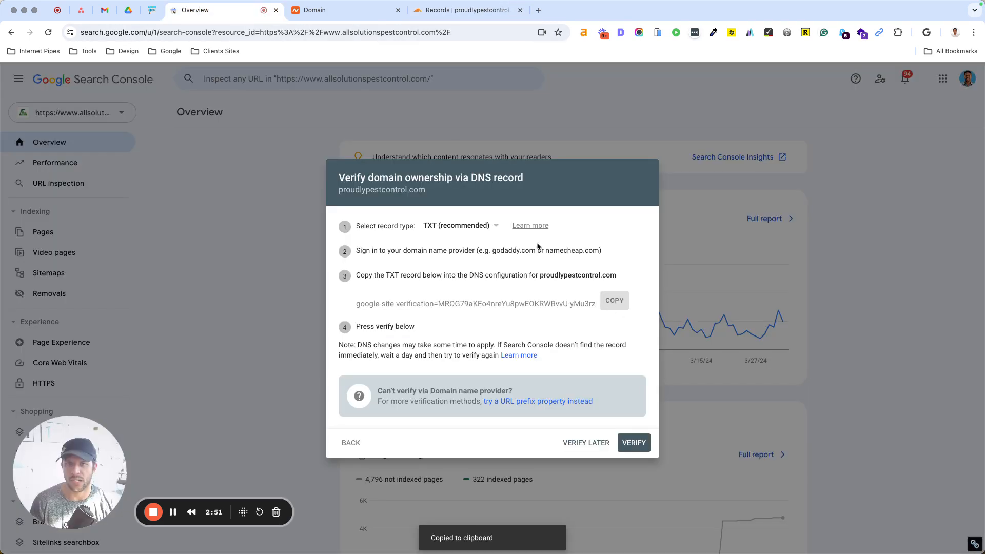
left_click(433, 12)
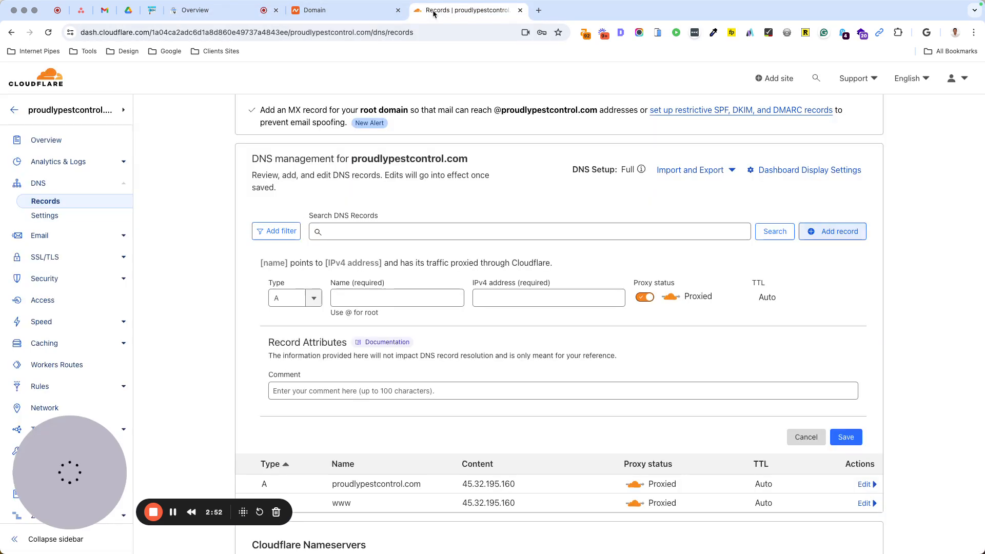
Try pasting the site verification token as the IPv4 address of the new A record
left_click(504, 297)
key("super+v")
left_click(424, 296)
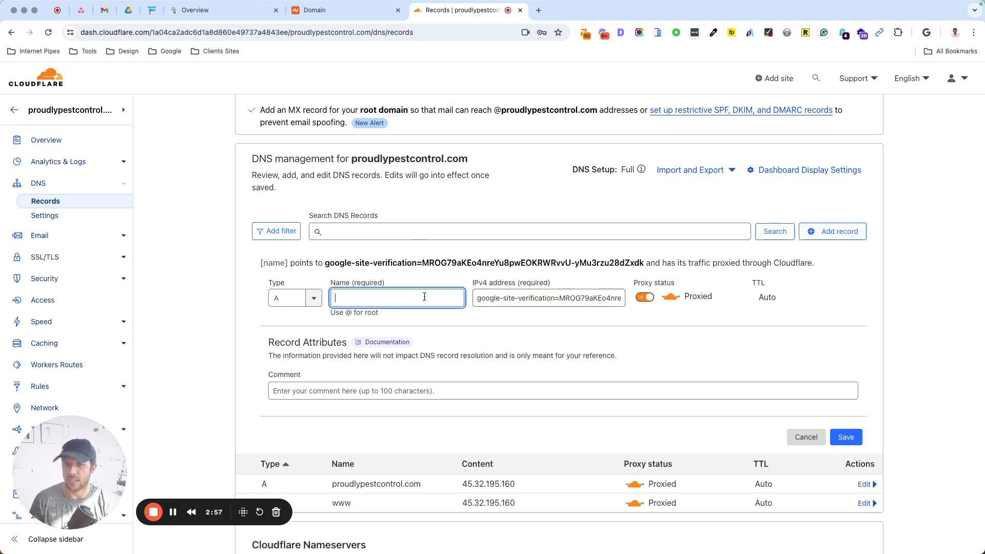
Set the new DNS record's type to TXT and paste the site verification token as its name
left_click(289, 297)
scroll(308, 380, "down", 3)
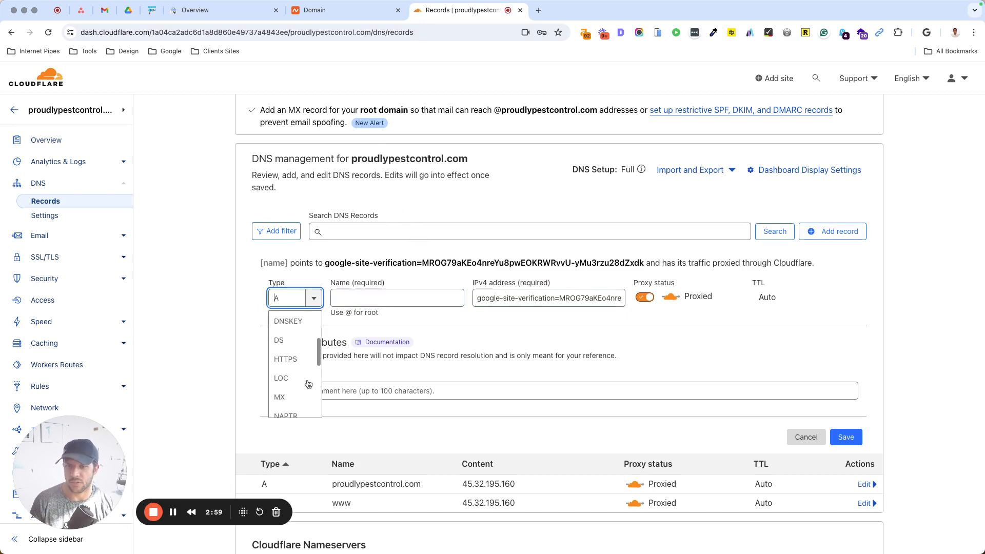
scroll(308, 384, "down", 5)
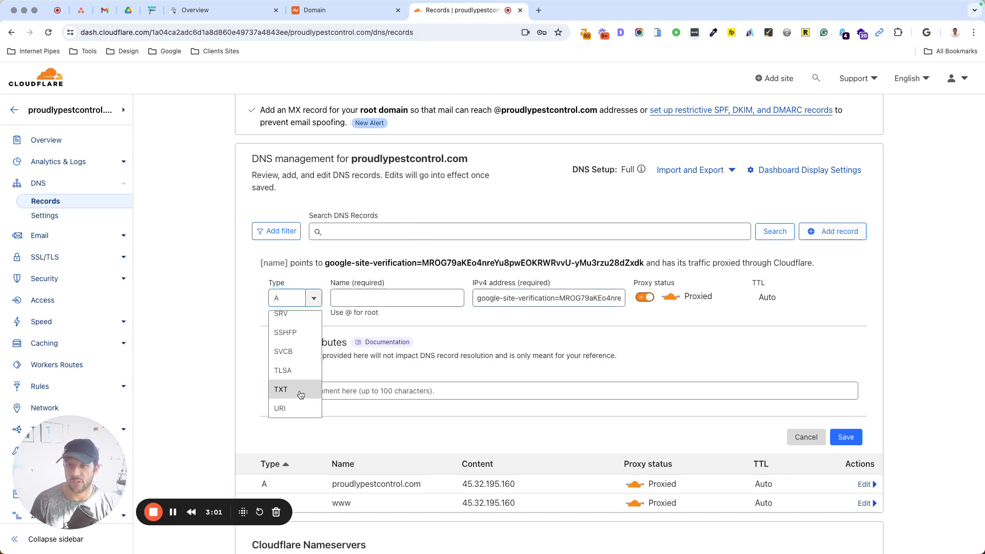
left_click(300, 389)
left_click(407, 299)
key("super+v")
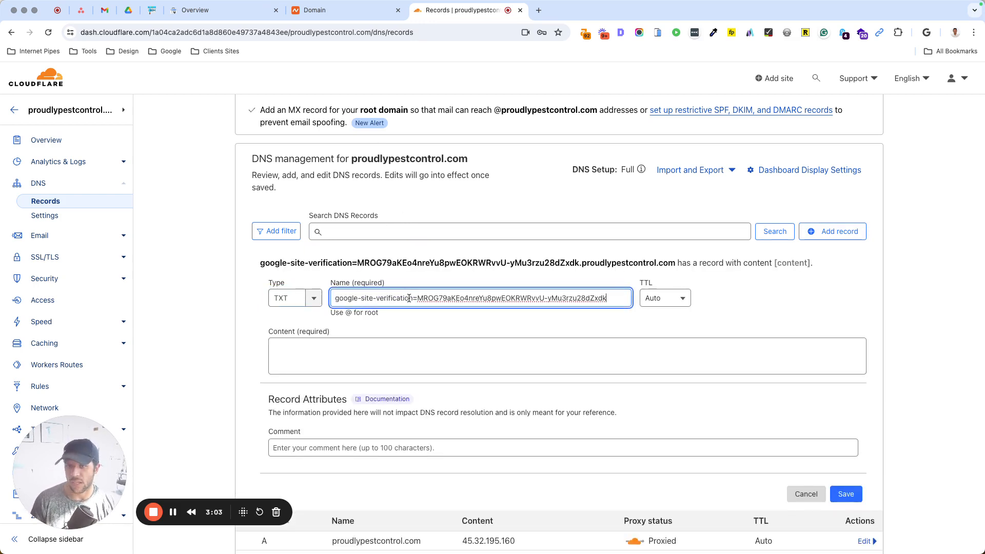
left_click(251, 327)
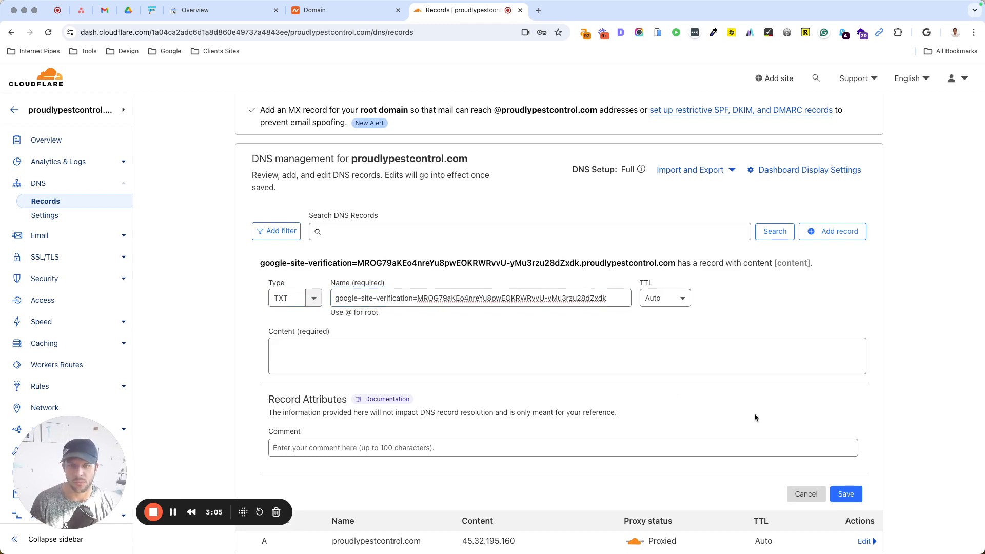
Add the comment "Google Search Console" to the new TXT record and try to save it
scroll(754, 414, "down", 1)
left_click(695, 420)
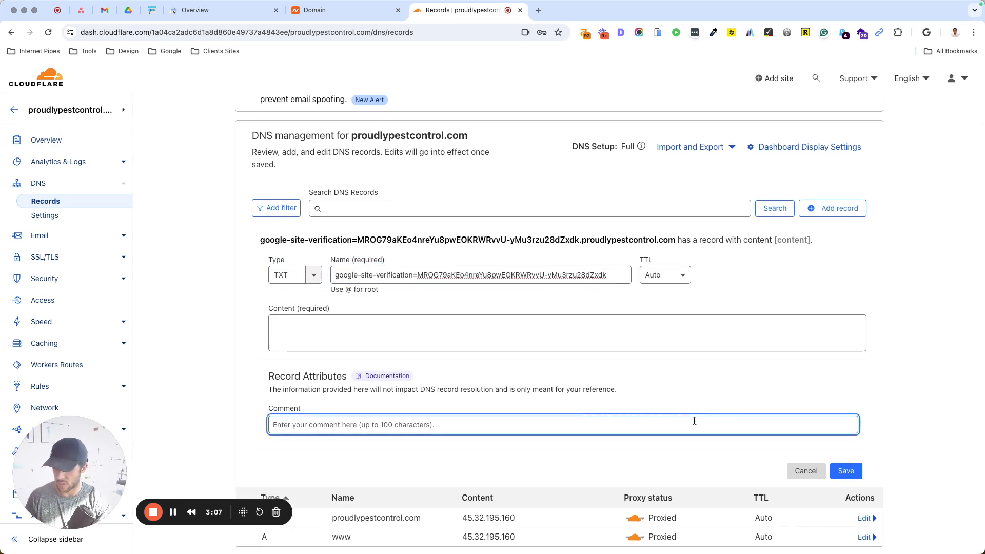
type("Google ")
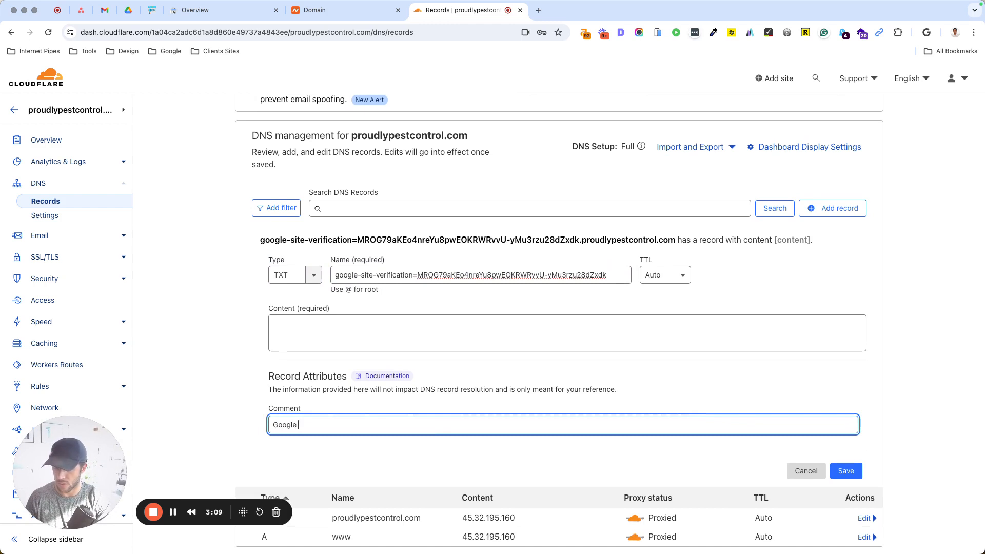
type("Search Console")
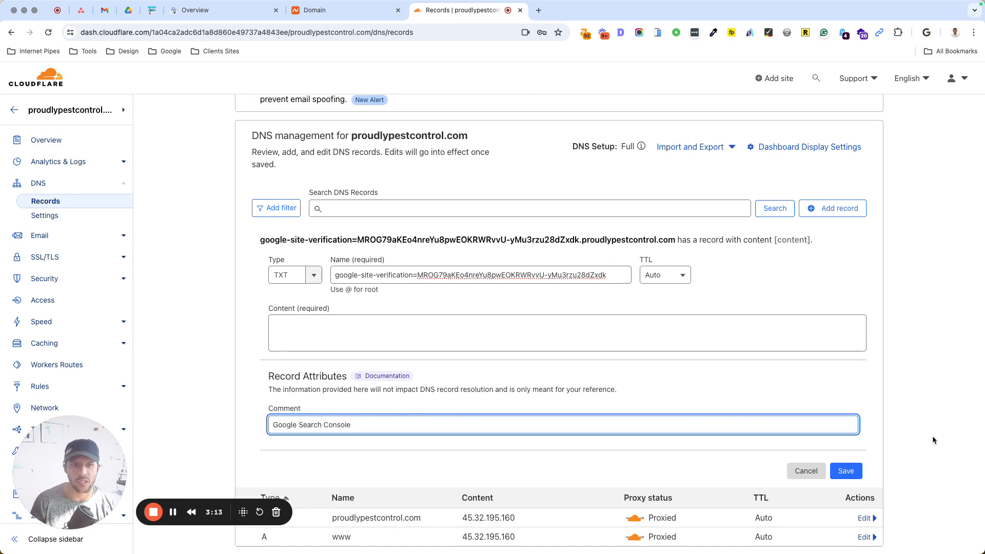
left_click(844, 471)
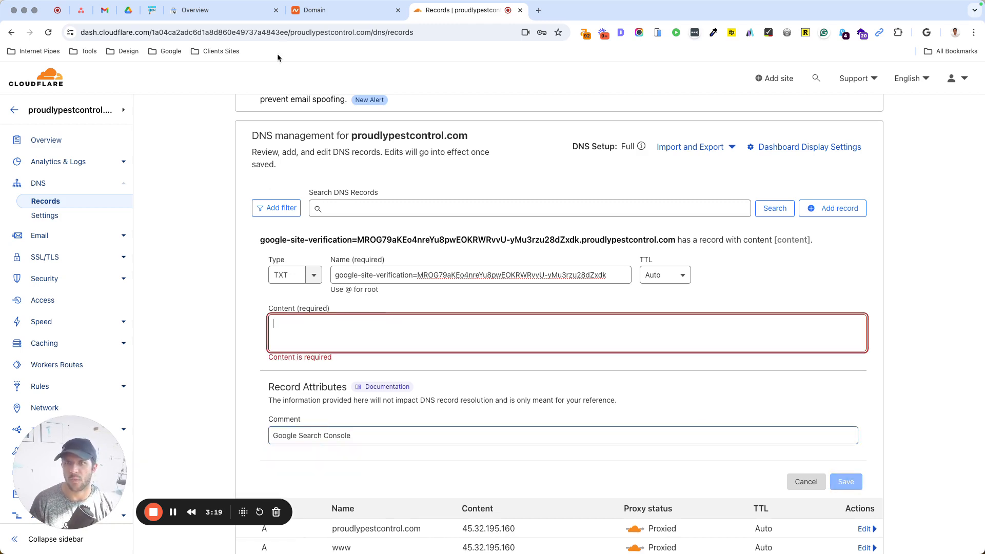
Recheck the TXT instructions in Google Search Console, and replace the new record's name in Cloudflare with @ for the root domain
left_click(231, 10)
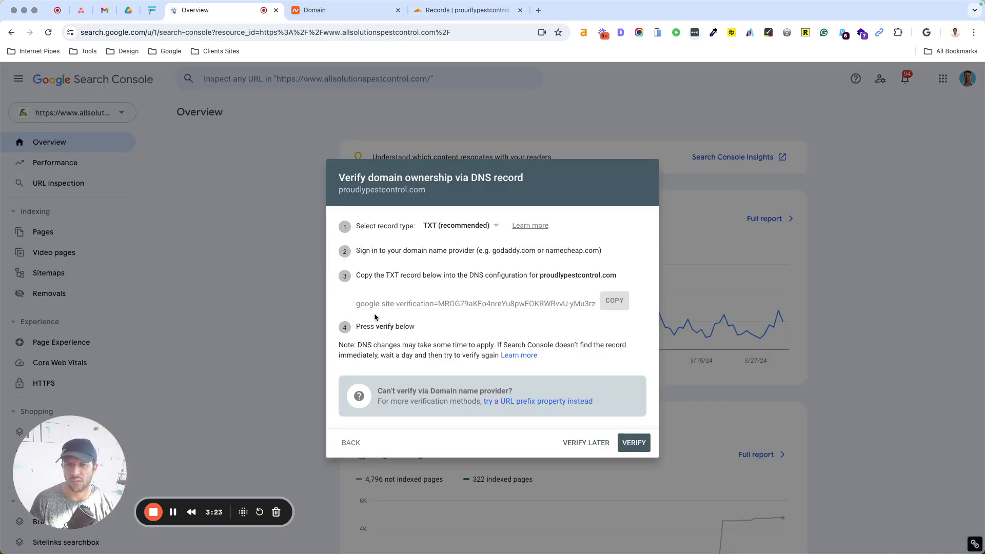
left_click(452, 11)
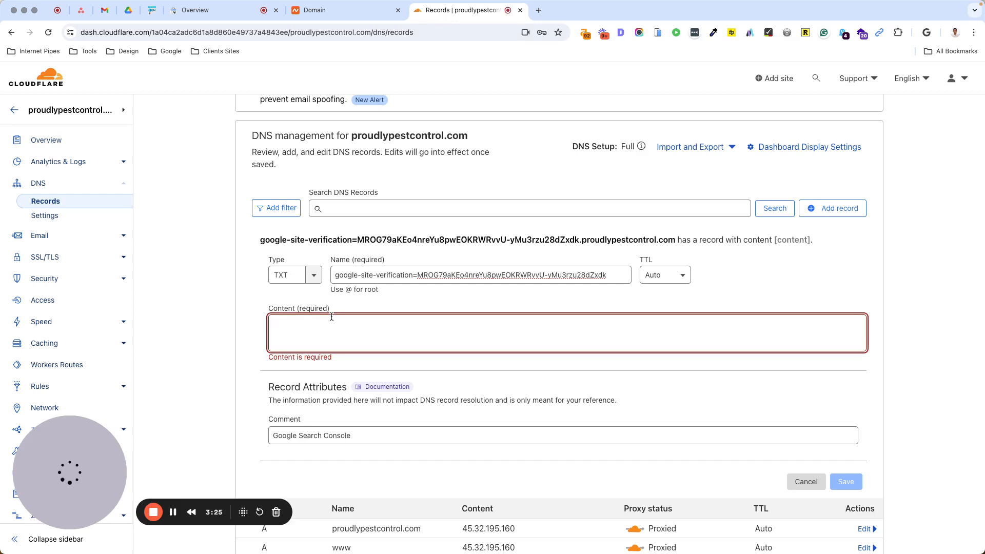
triple_click(399, 276)
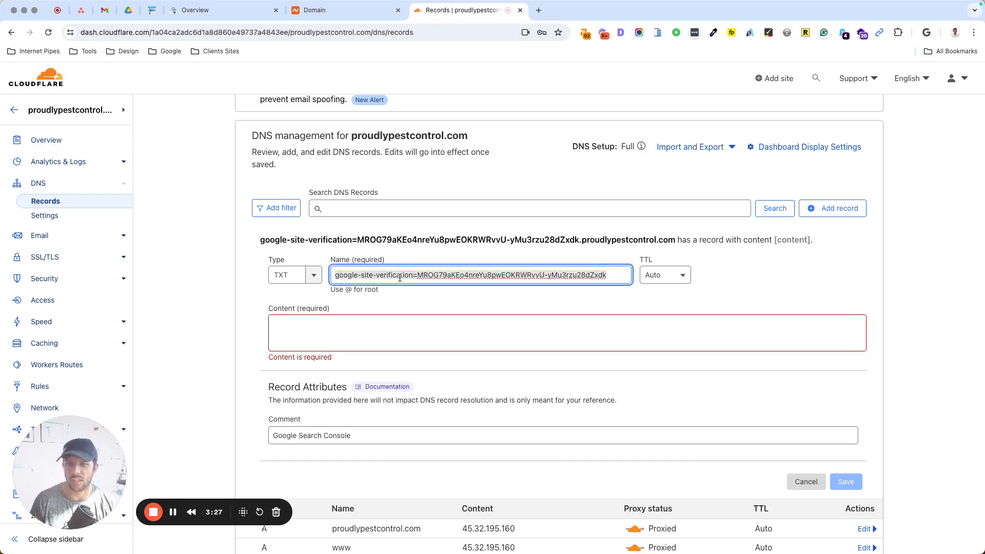
type("@")
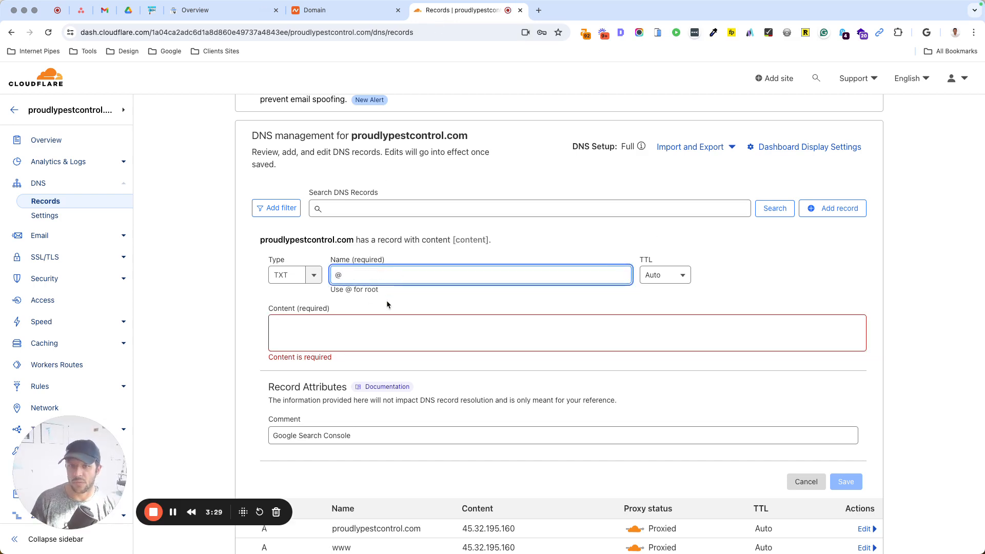
Paste the site verification token as the TXT record's content and save the record
left_click(363, 327)
key("cmd+v")
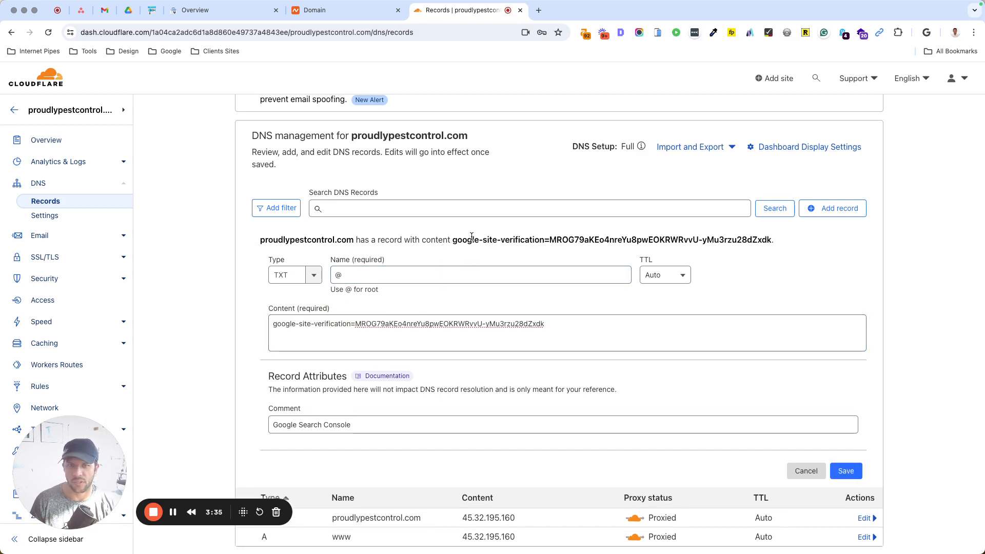
left_click(664, 344)
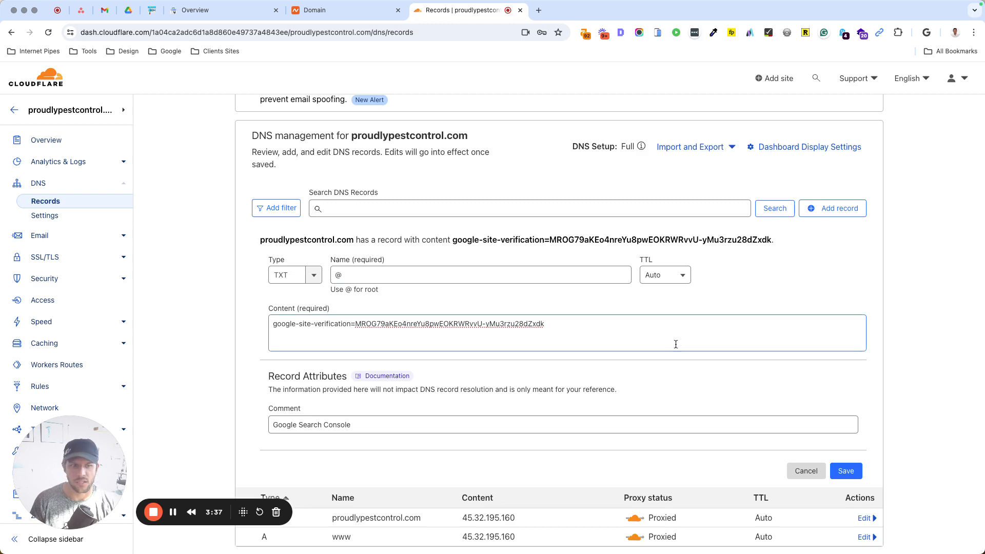
left_click(847, 469)
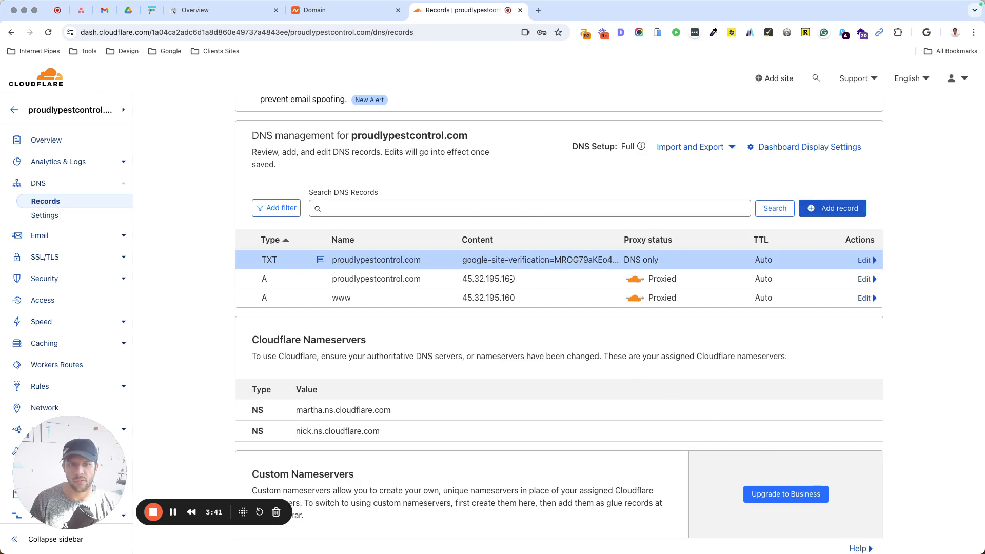
Verify ownership of proudlypestcontrol.com in Google Search Console and open the new property
left_click(197, 15)
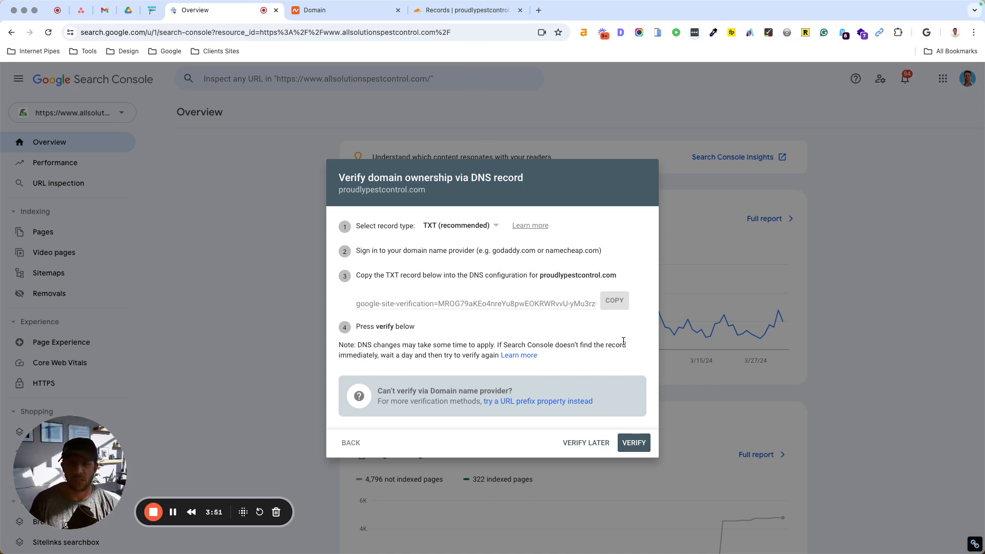
left_click(633, 444)
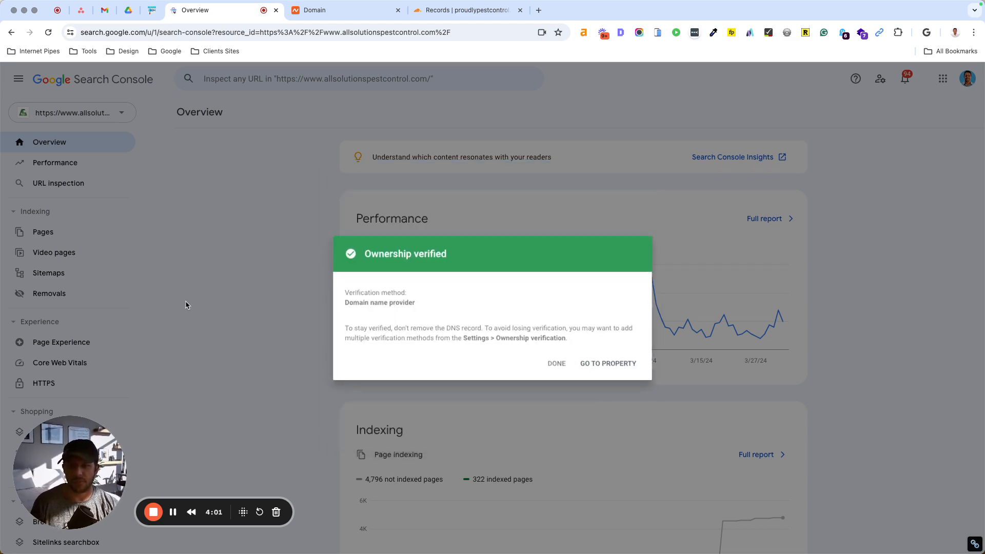
left_click(598, 367)
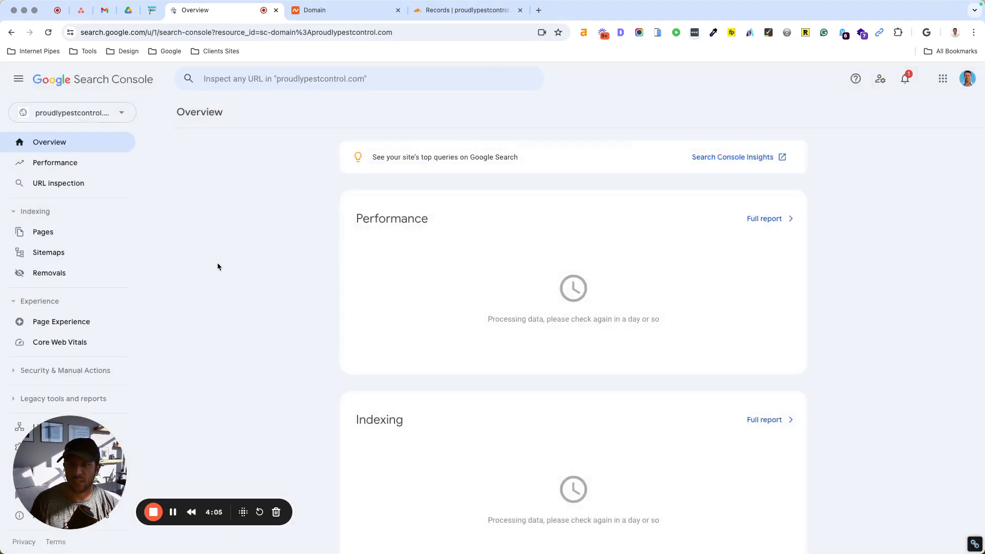